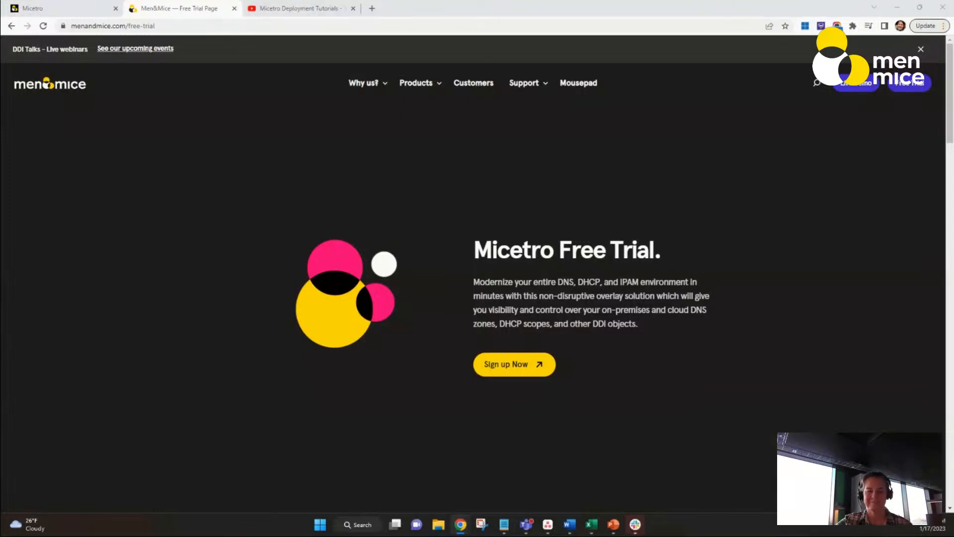
Step: View the Micetro Deployment Tutorials playlist on YouTube and return to the Micetro web application
{"action": "key", "text": "alt+Tab"}
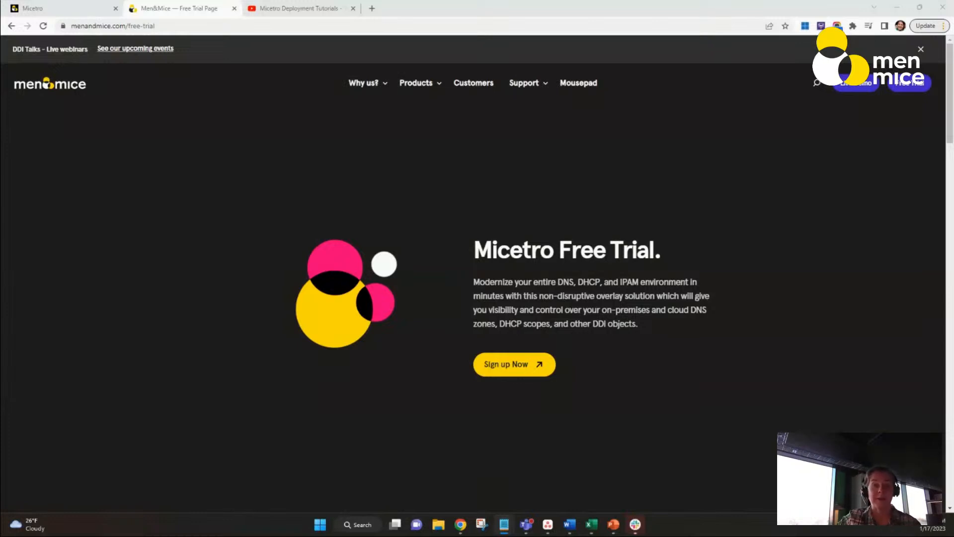
{"action": "left_click", "coordinate": [301, 9]}
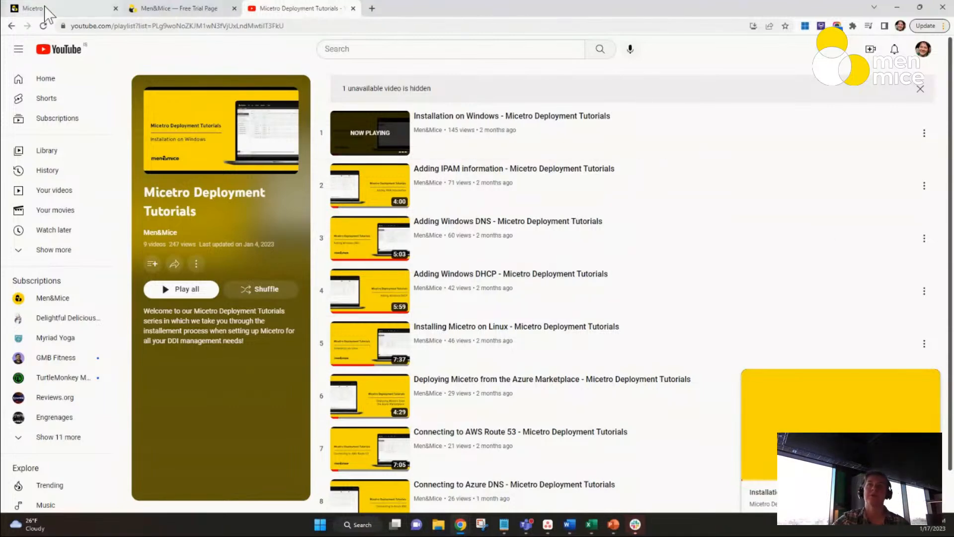
{"action": "left_click", "coordinate": [64, 11]}
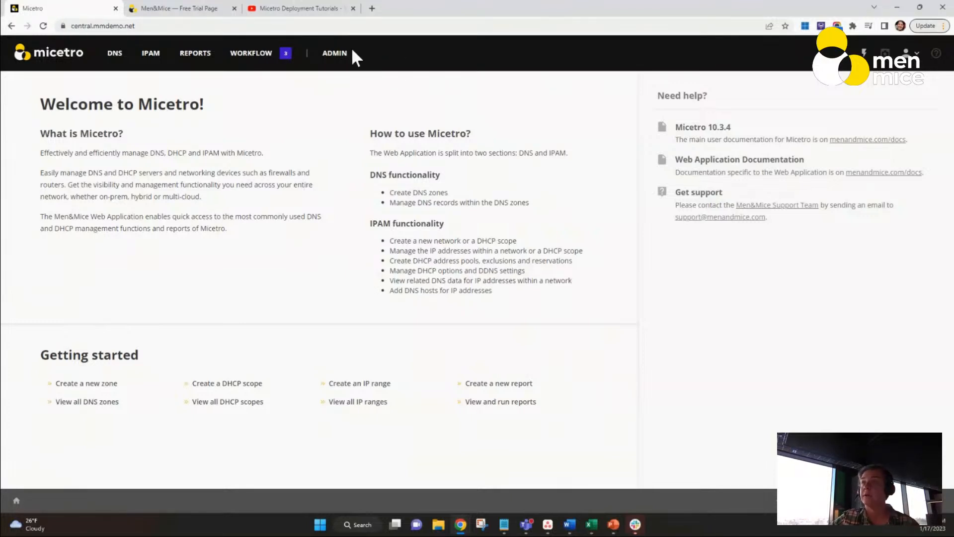
Step: Open the access management roles in the admin configuration and review the general, specific and legacy roles
{"action": "left_click", "coordinate": [335, 52]}
{"action": "left_click", "coordinate": [126, 80]}
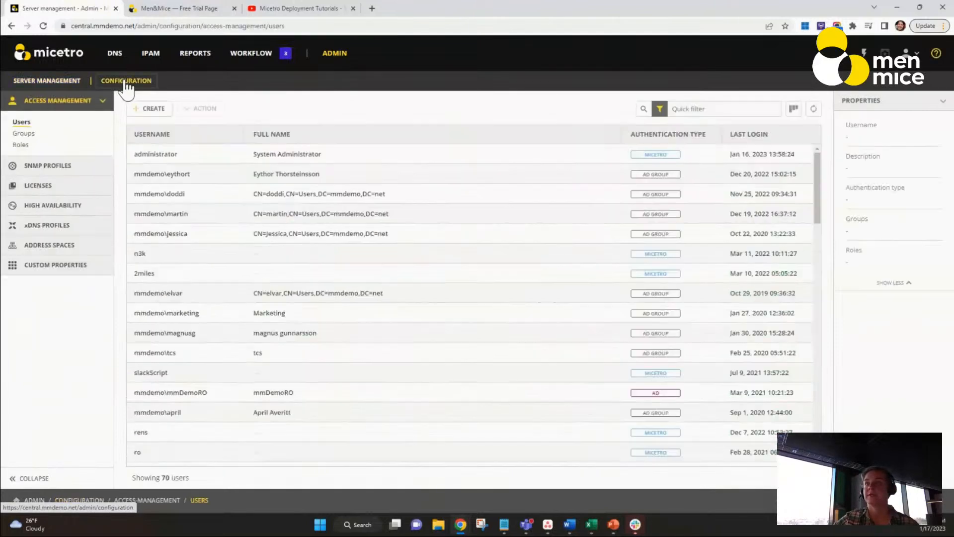
{"action": "left_click", "coordinate": [20, 145]}
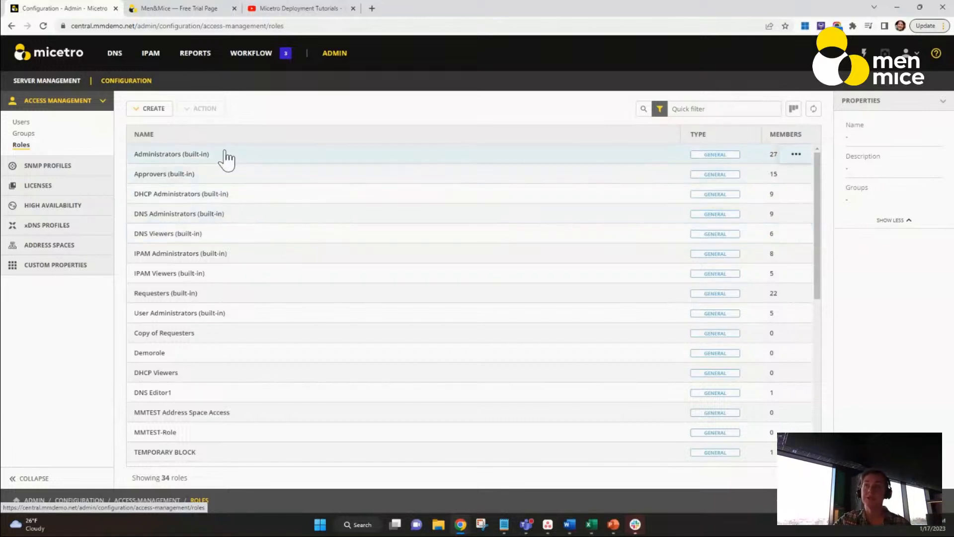
{"action": "scroll", "coordinate": [688, 293], "scroll_direction": "down", "scroll_amount": 4}
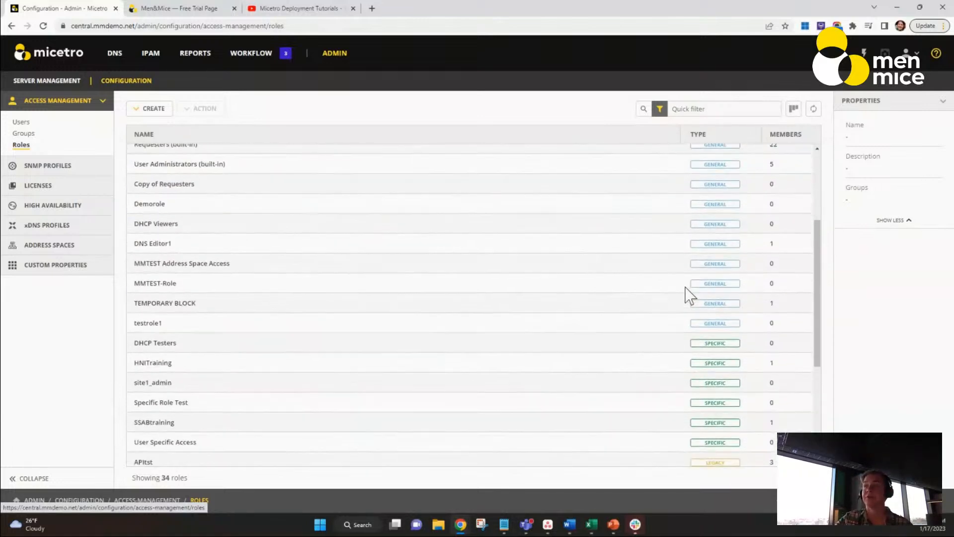
{"action": "scroll", "coordinate": [655, 376], "scroll_direction": "down", "scroll_amount": 3}
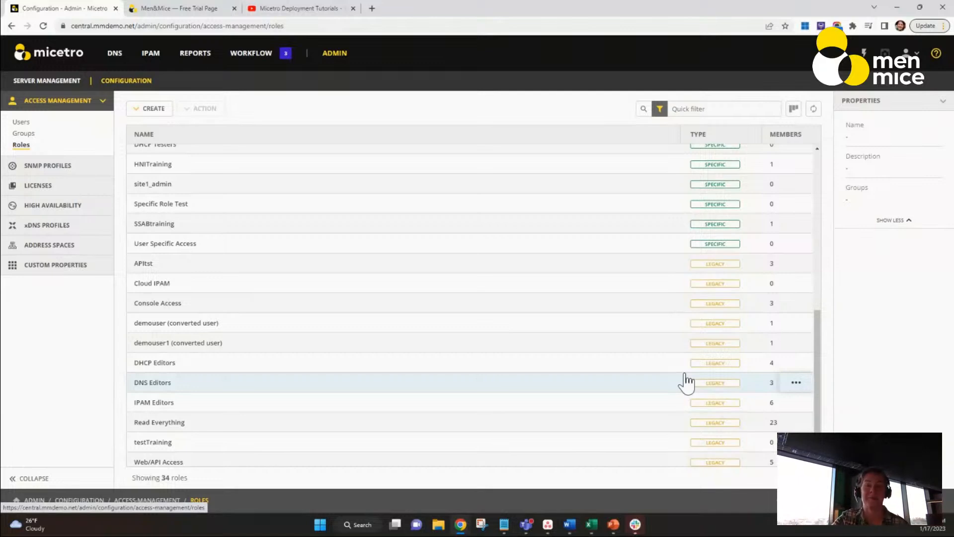
{"action": "scroll", "coordinate": [686, 383], "scroll_direction": "up", "scroll_amount": 5}
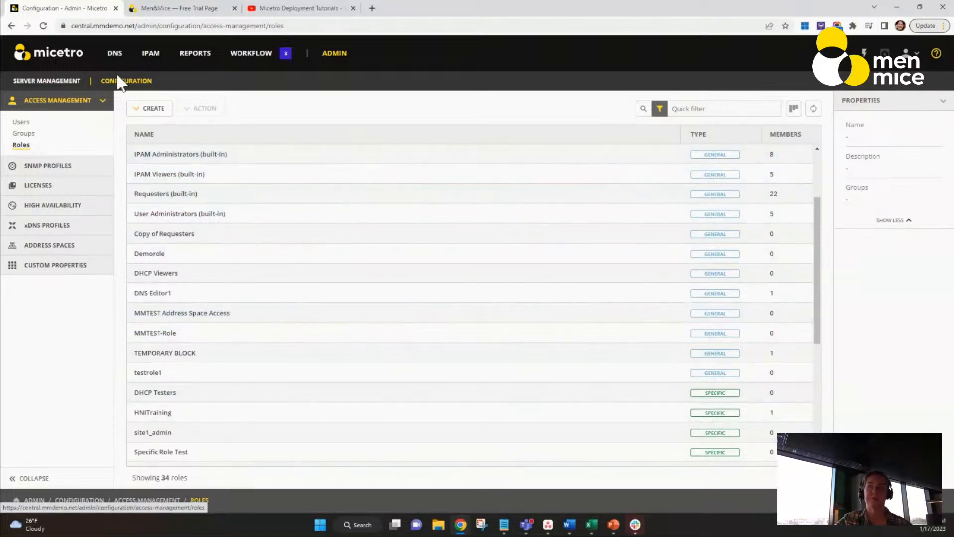
Step: Examine the role type, access, groups and users settings for a new role, and close the dialog without creating it
{"action": "left_click", "coordinate": [142, 110]}
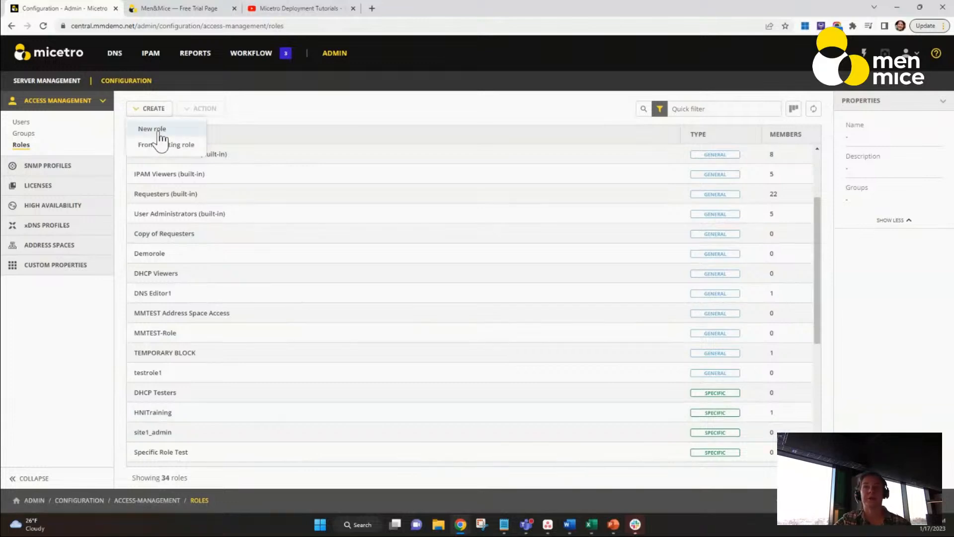
{"action": "left_click", "coordinate": [155, 130]}
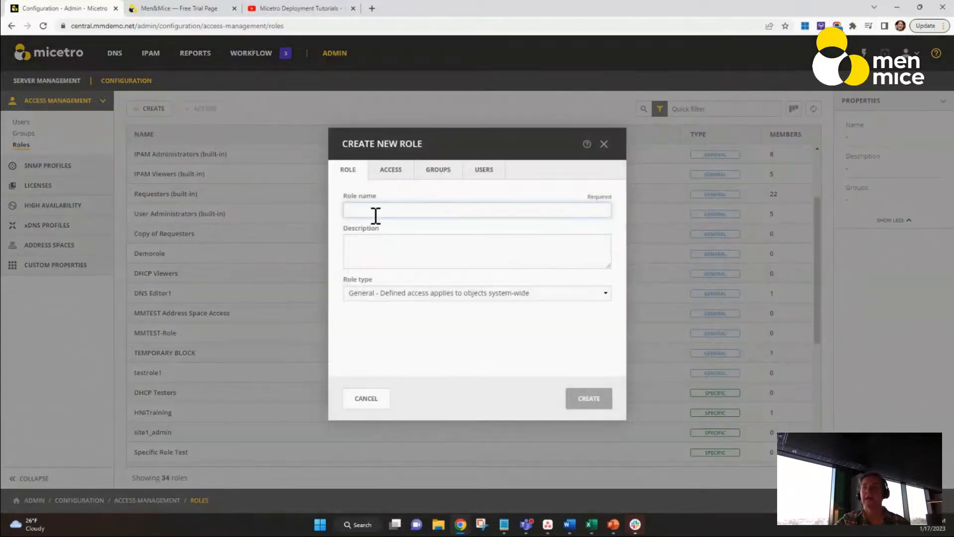
{"action": "left_click", "coordinate": [433, 295]}
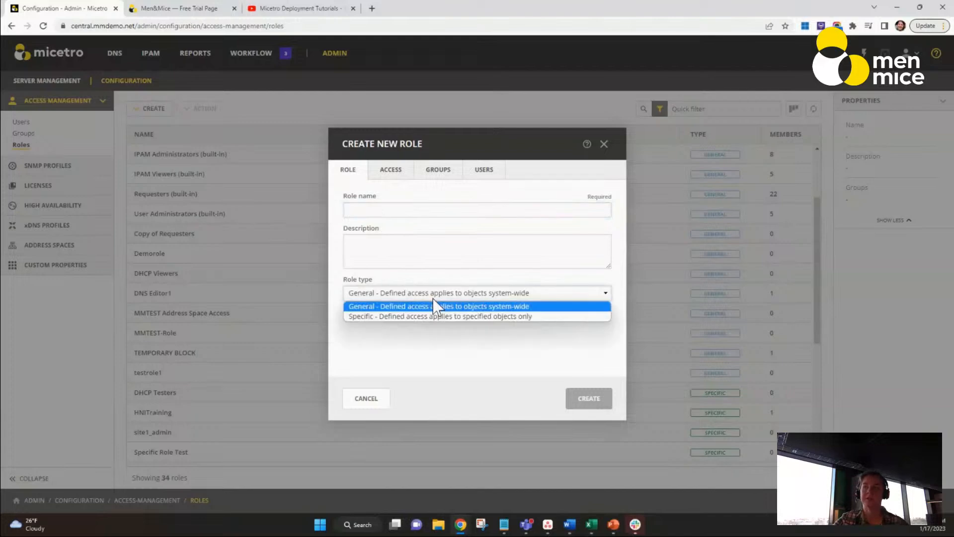
{"action": "left_click", "coordinate": [403, 328]}
{"action": "left_click", "coordinate": [390, 172]}
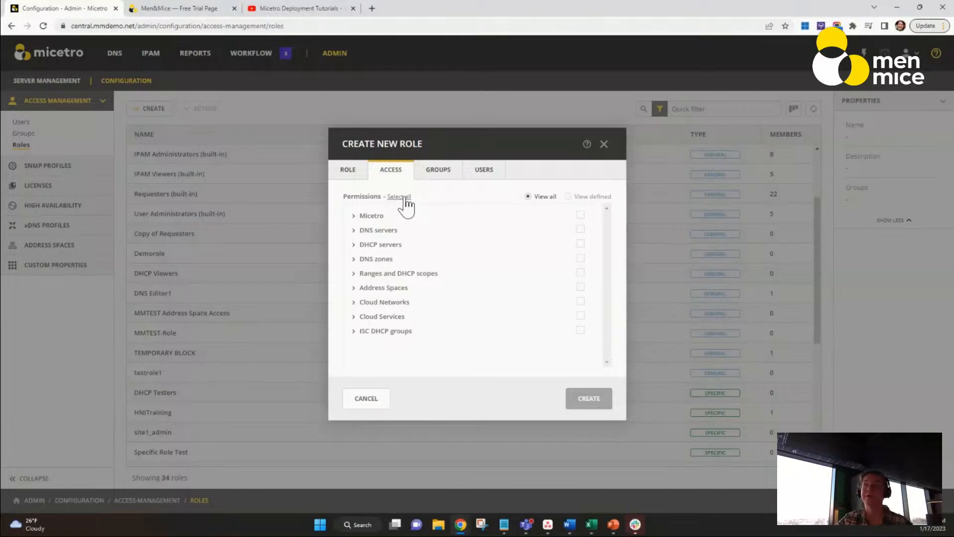
{"action": "left_click", "coordinate": [432, 174]}
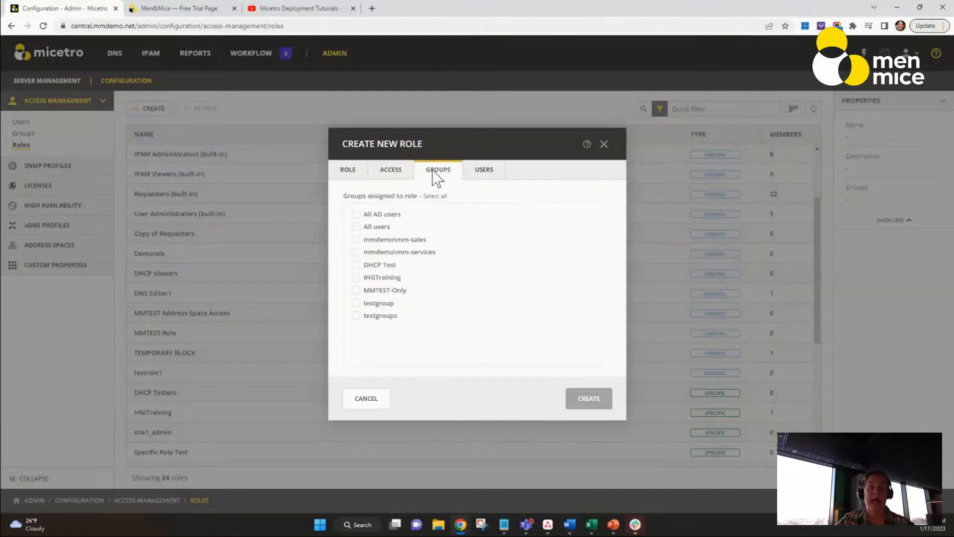
{"action": "left_click", "coordinate": [476, 171]}
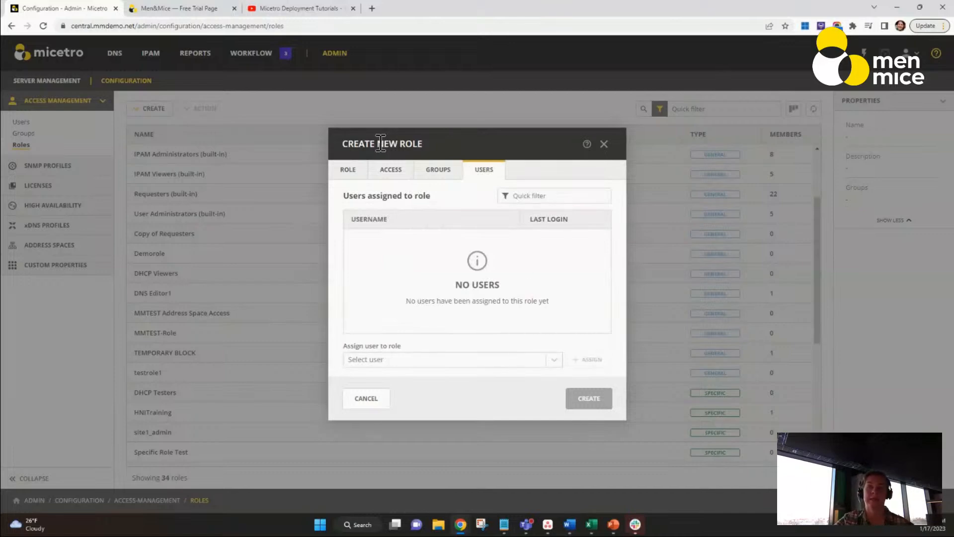
{"action": "left_click", "coordinate": [354, 174]}
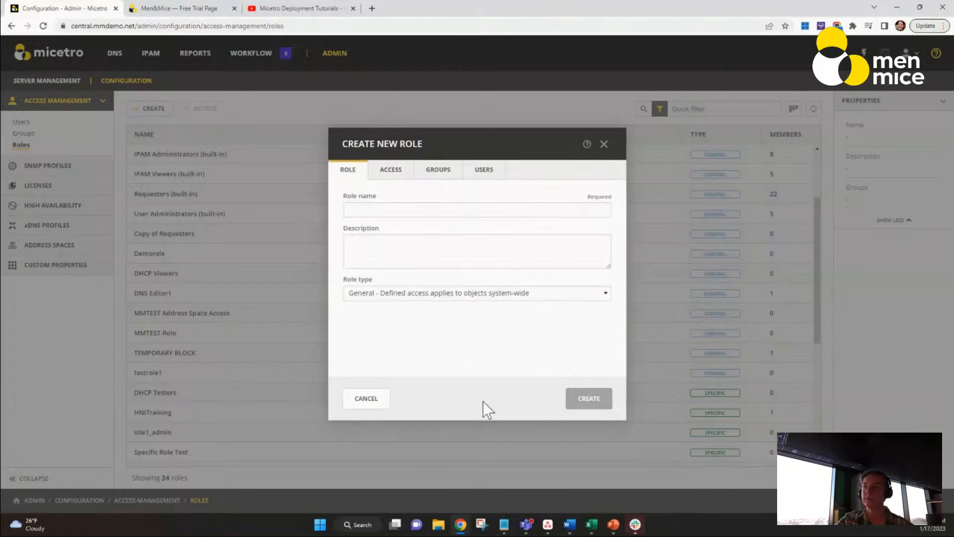
{"action": "left_click", "coordinate": [378, 401]}
Step: Examine how to create a role from the existing DHCP Administrators (built-in) role, including its name and copied properties, and cancel
{"action": "left_click", "coordinate": [153, 112]}
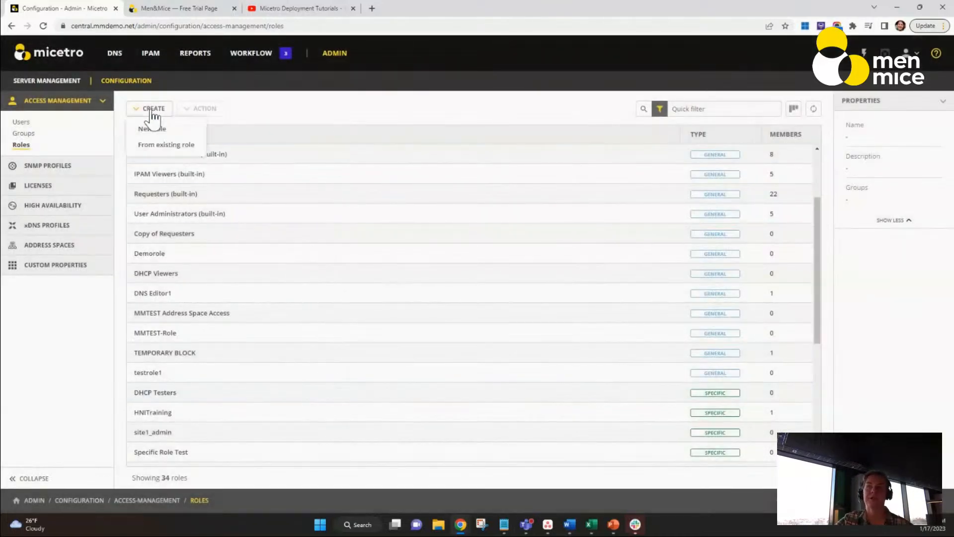
{"action": "left_click", "coordinate": [175, 145]}
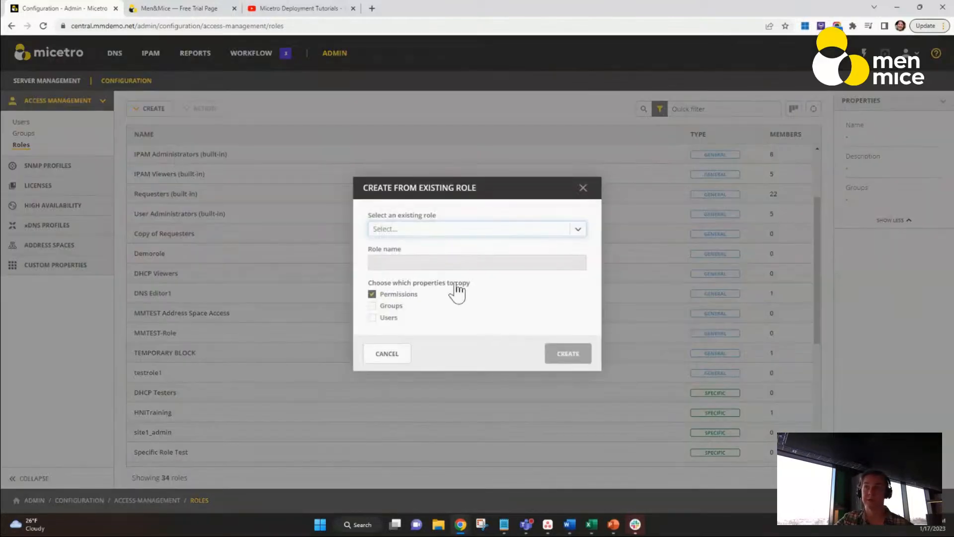
{"action": "left_click", "coordinate": [453, 230]}
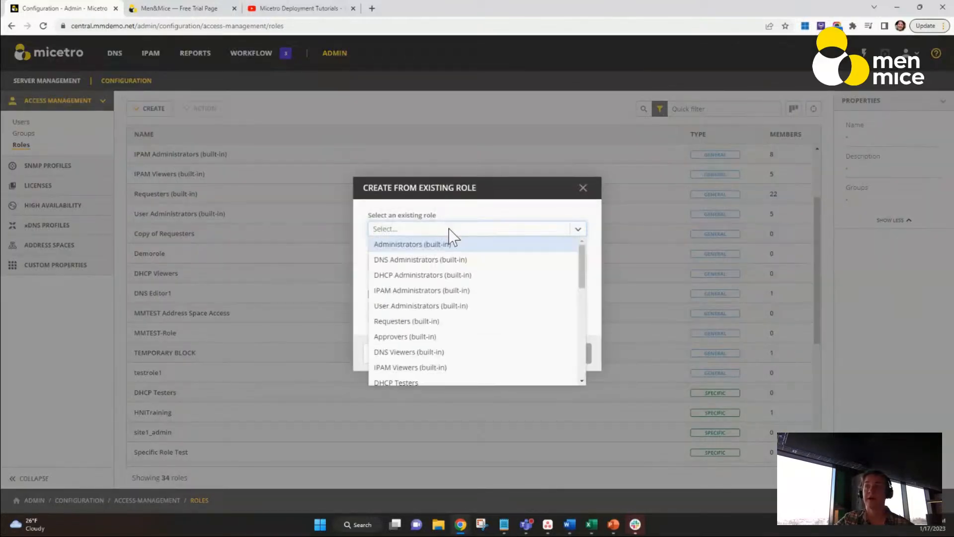
{"action": "left_click", "coordinate": [429, 278]}
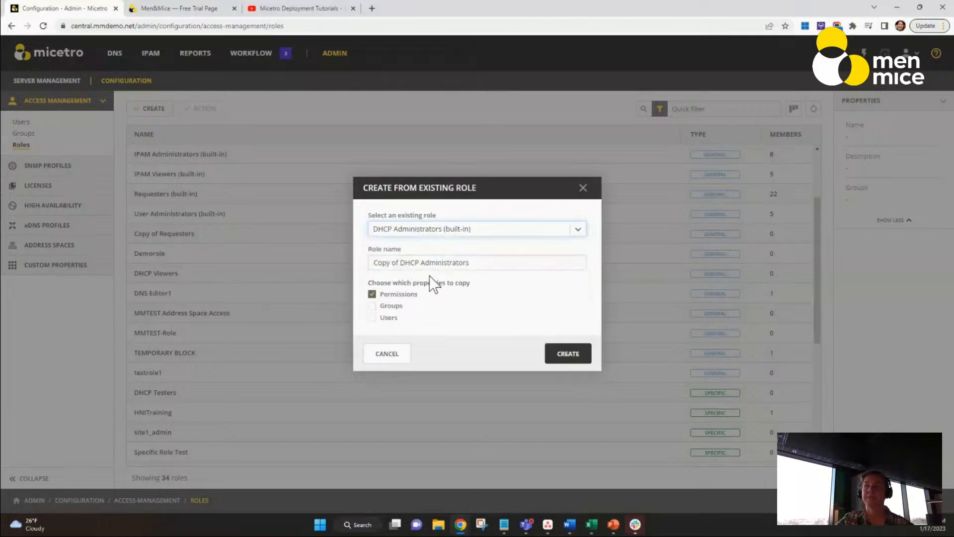
{"action": "left_click_drag", "start_coordinate": [499, 269], "coordinate": [246, 269]}
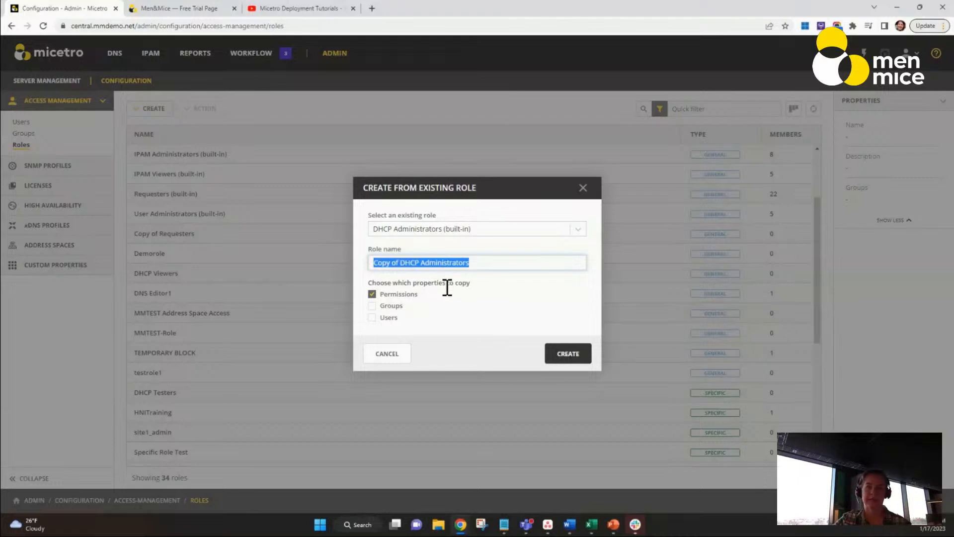
{"action": "left_click", "coordinate": [392, 356]}
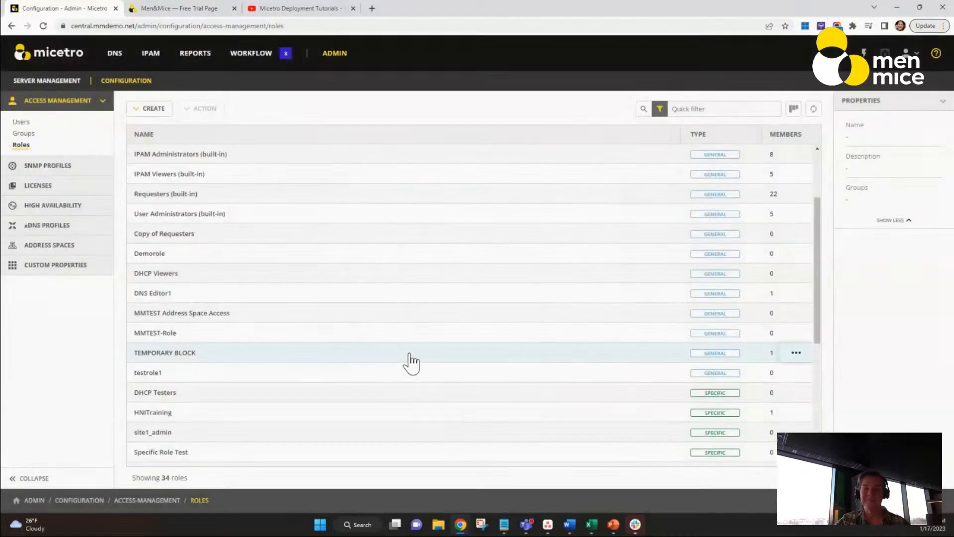
Step: Examine the access management groups, the general and roles settings for adding an AD group, and the group types that can be added
{"action": "left_click", "coordinate": [25, 134]}
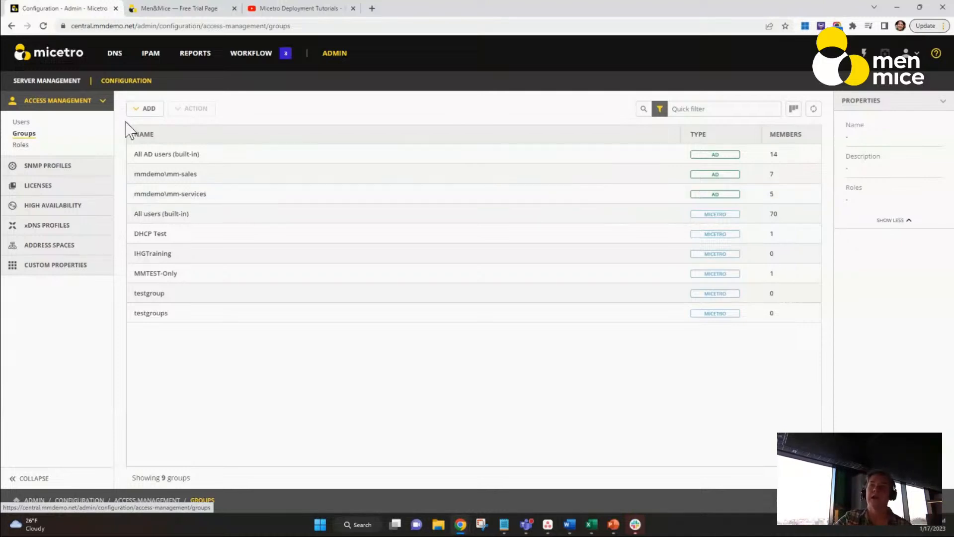
{"action": "left_click", "coordinate": [146, 108]}
{"action": "left_click", "coordinate": [156, 130]}
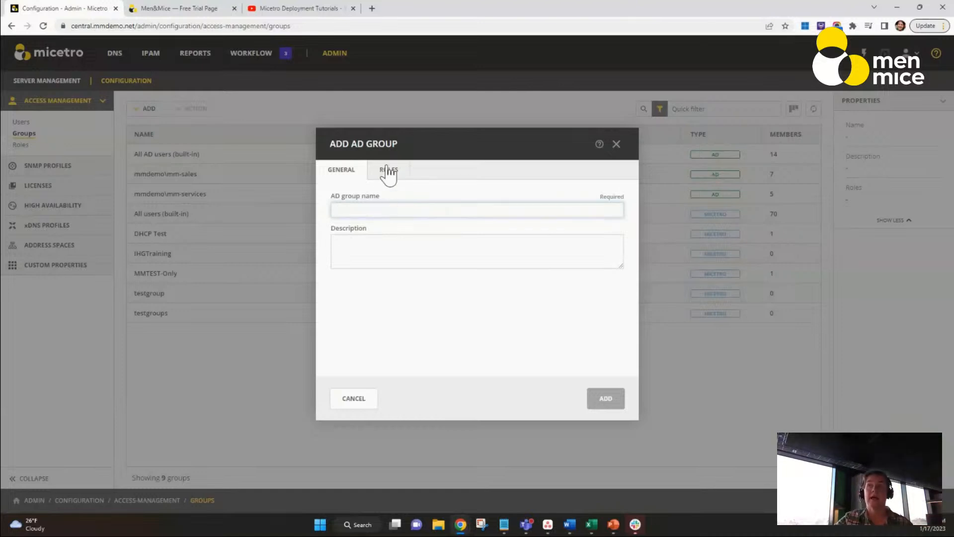
{"action": "left_click", "coordinate": [389, 173]}
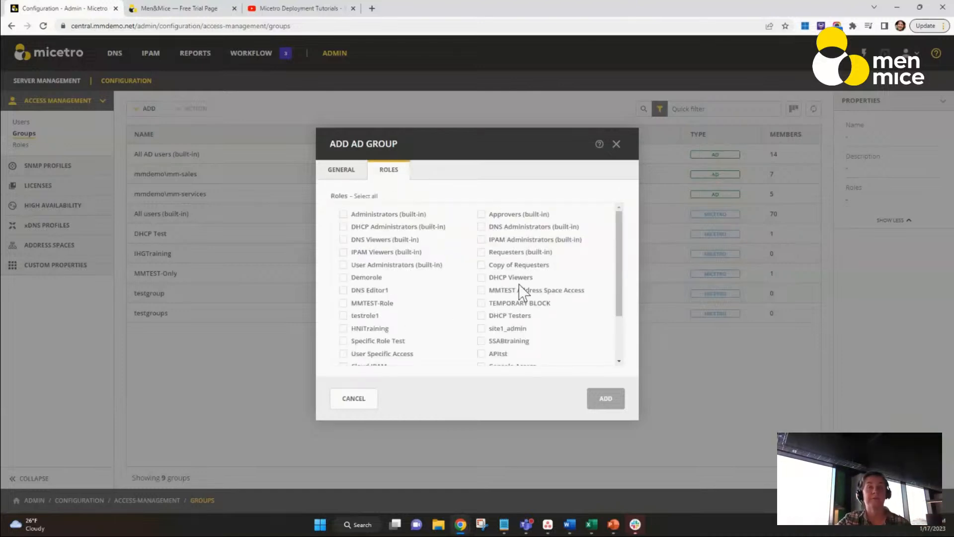
{"action": "mouse_move", "coordinate": [390, 256]}
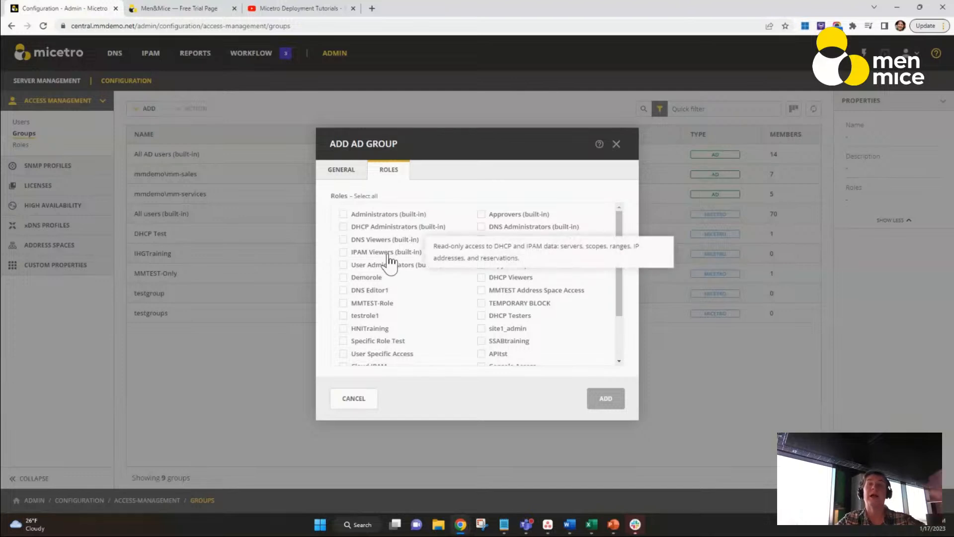
{"action": "left_click", "coordinate": [345, 174]}
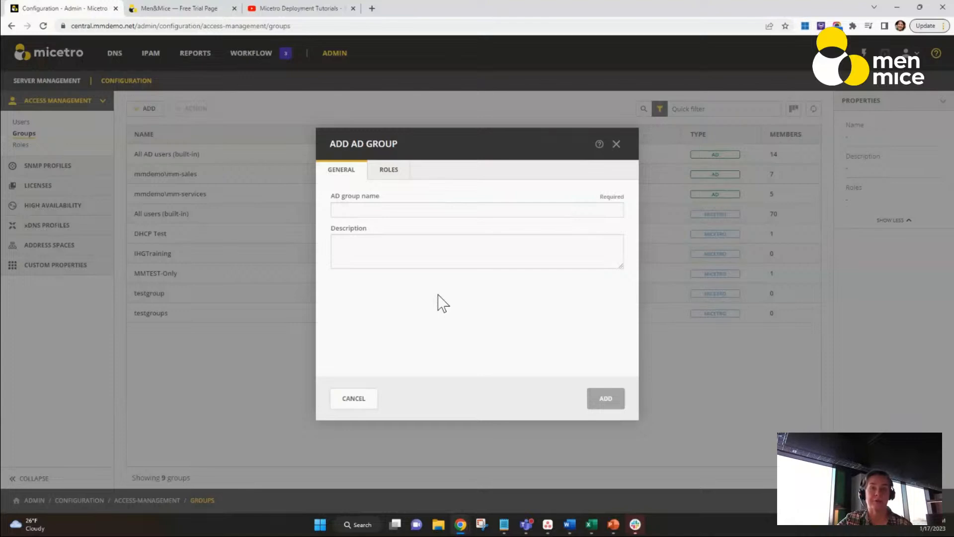
{"action": "left_click", "coordinate": [361, 401]}
{"action": "left_click", "coordinate": [149, 114]}
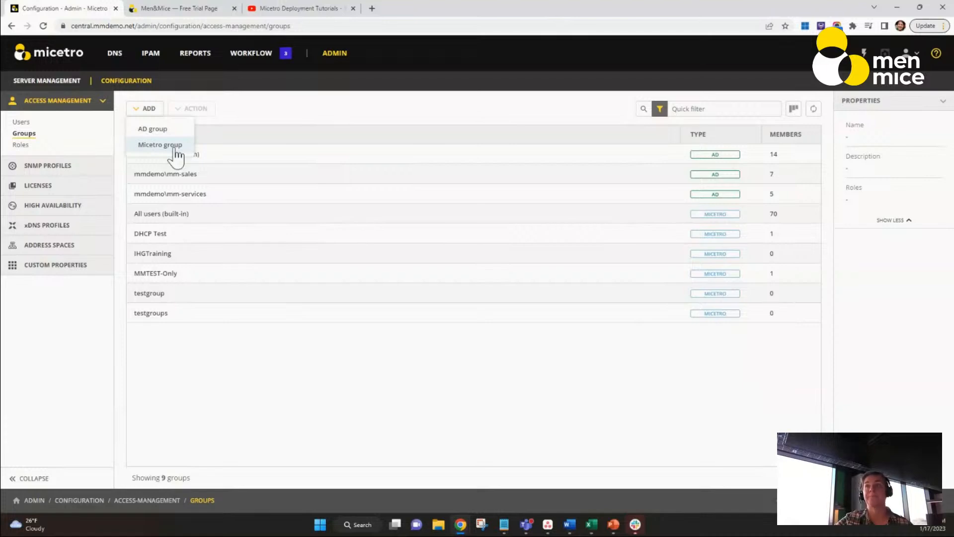
Step: Open the access management users and examine the fields for creating a user, closing the form without creating one
{"action": "left_click", "coordinate": [30, 121]}
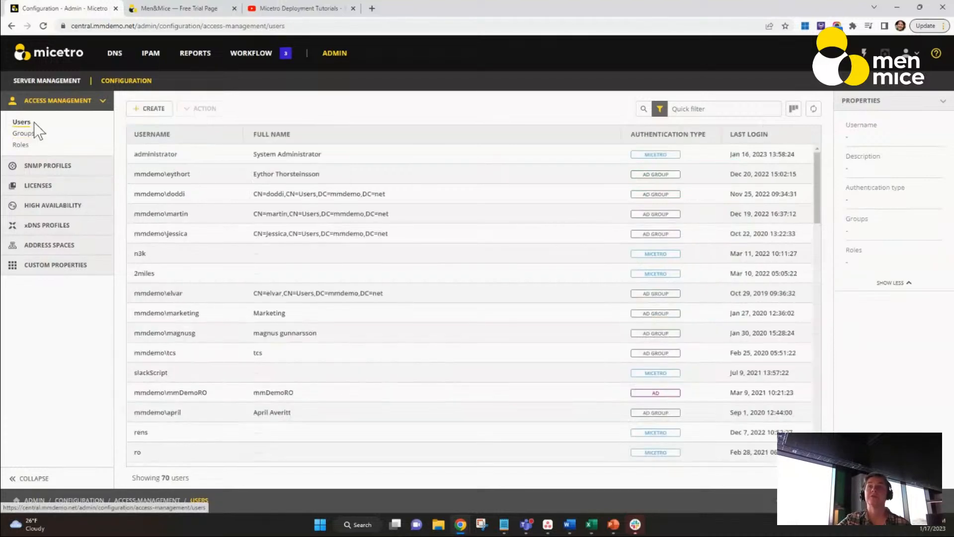
{"action": "left_click", "coordinate": [157, 110]}
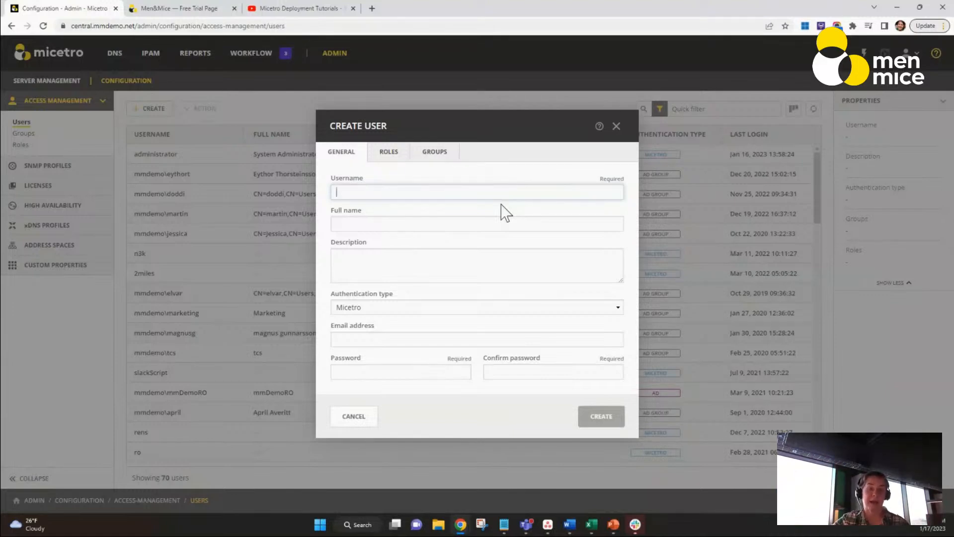
{"action": "left_click", "coordinate": [354, 416]}
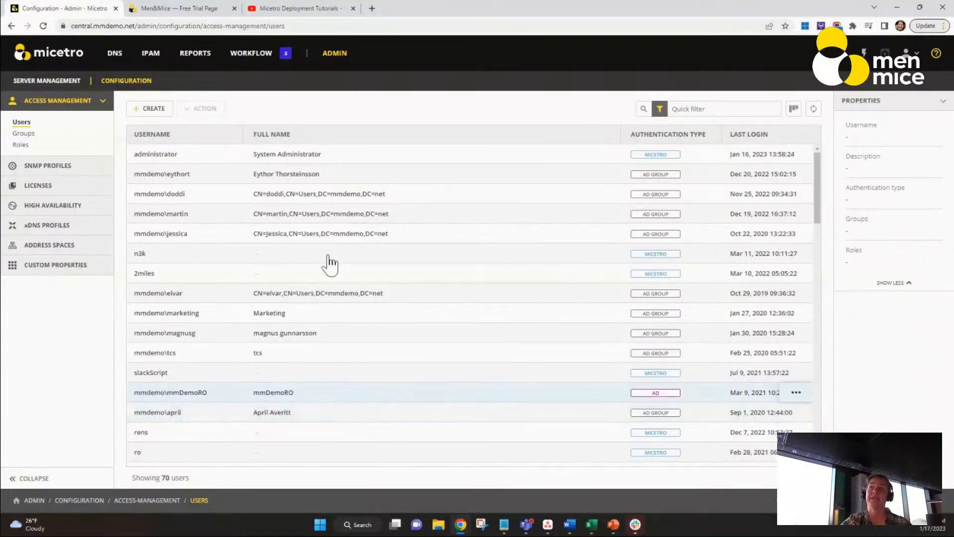
Step: View the open workflow requests
{"action": "left_click", "coordinate": [263, 53]}
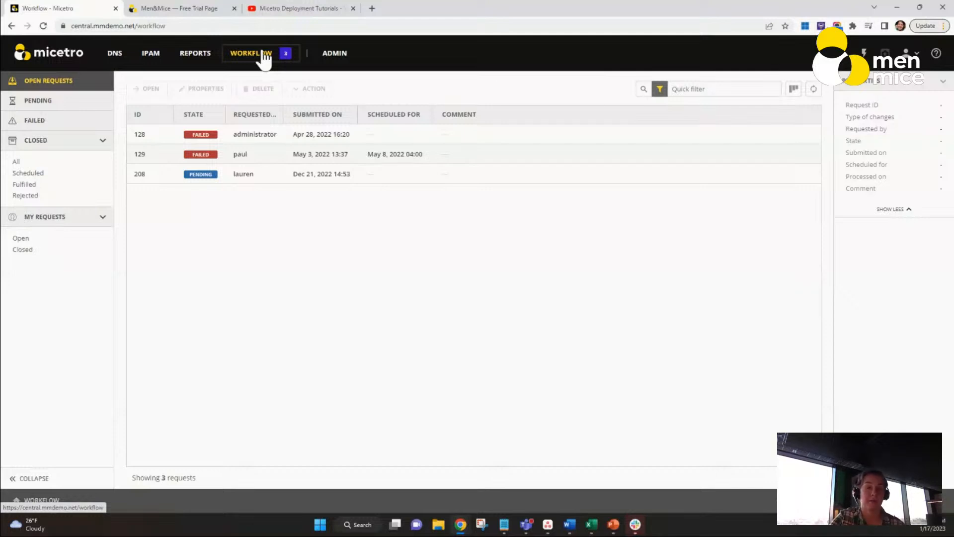
Step: Open the apac.mmdemo.net DNS zone to show its records
{"action": "left_click", "coordinate": [118, 56]}
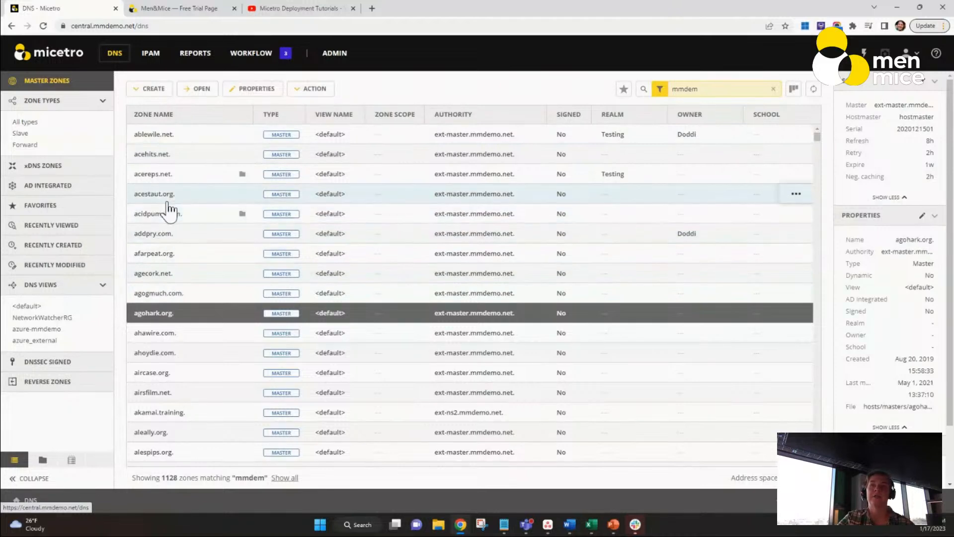
{"action": "scroll", "coordinate": [164, 387], "scroll_direction": "down", "scroll_amount": 10}
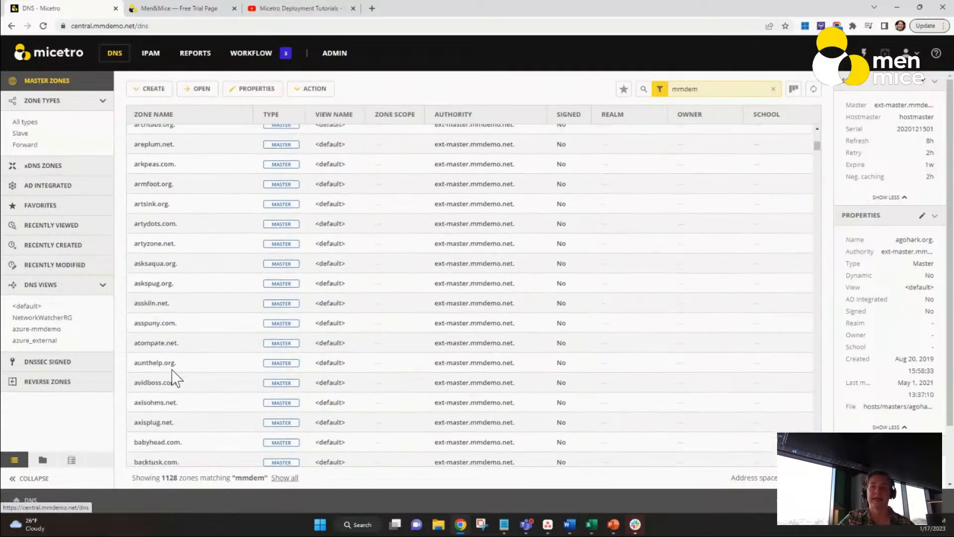
{"action": "scroll", "coordinate": [177, 374], "scroll_direction": "up", "scroll_amount": 3}
{"action": "double_click", "coordinate": [160, 175]}
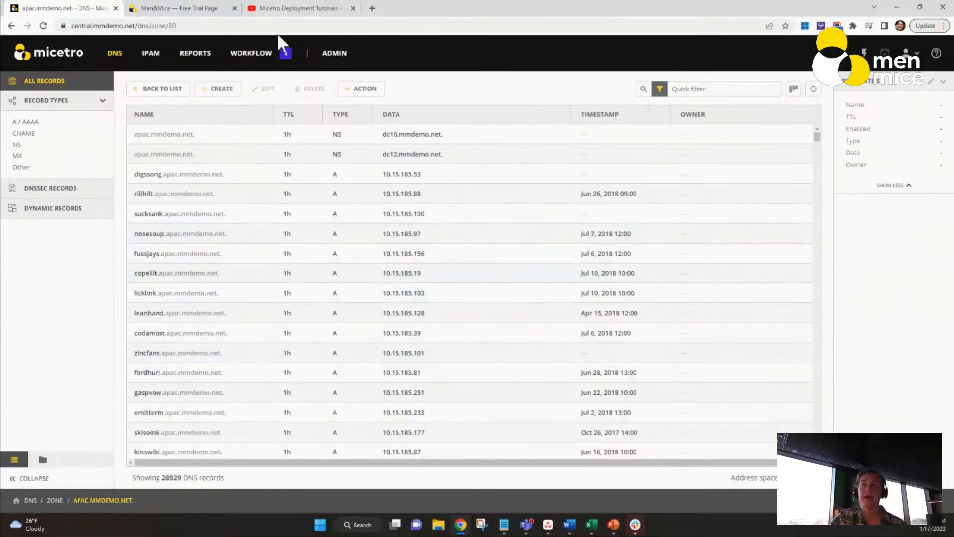
Step: Start a new A record named blog in the zone, with time-to-live 3600 and a free address from the 192.168.5.0/26 range
{"action": "left_click", "coordinate": [217, 92]}
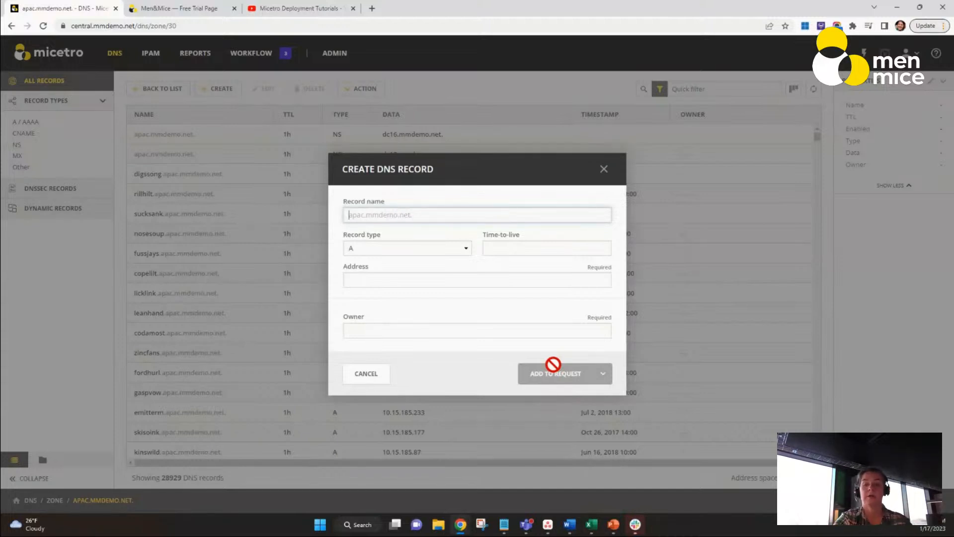
{"action": "type", "text": "blog"}
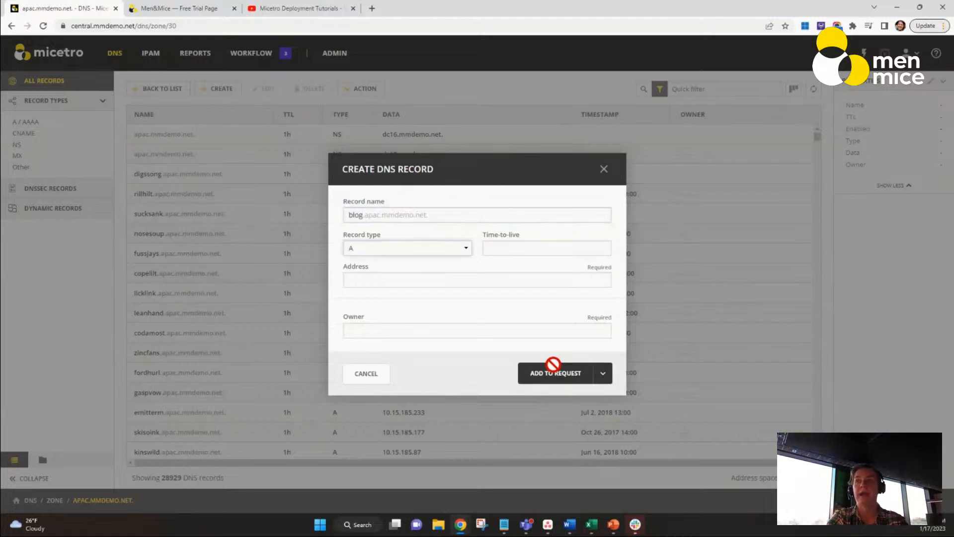
{"action": "left_click", "coordinate": [526, 247]}
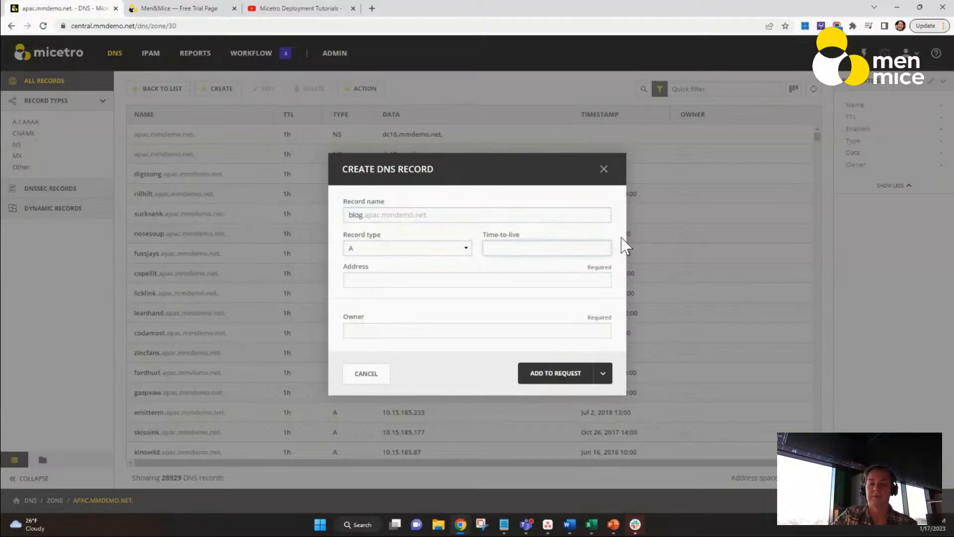
{"action": "type", "text": "3600"}
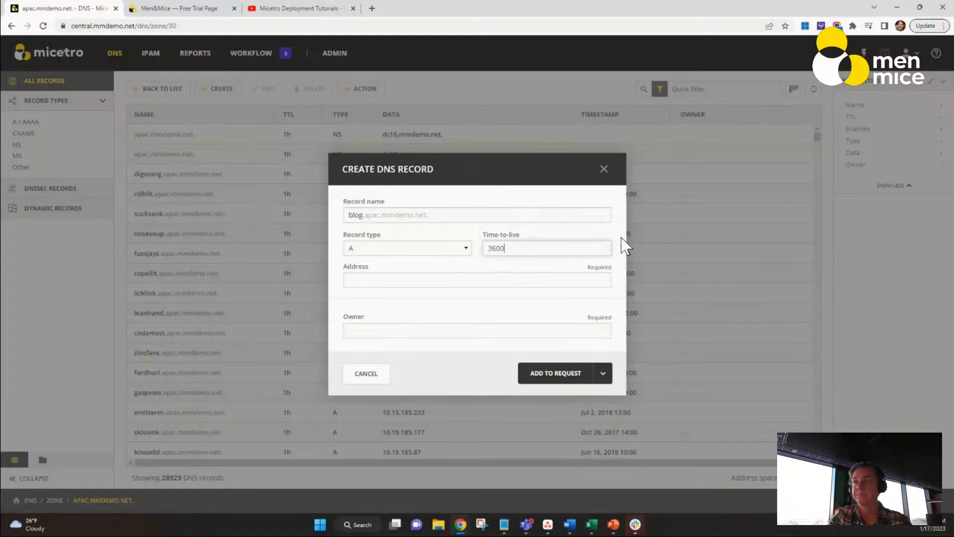
{"action": "left_click", "coordinate": [562, 280]}
{"action": "type", "text": "192.168."}
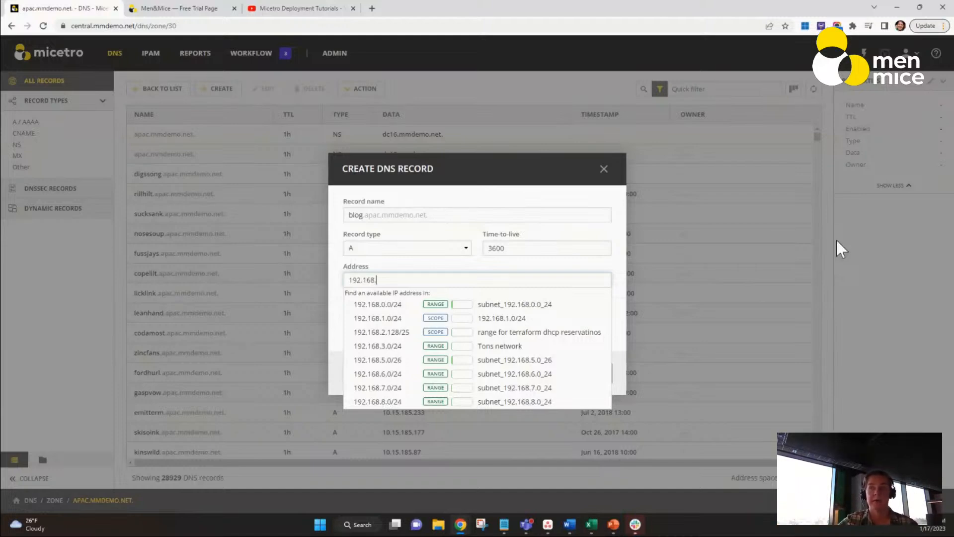
{"action": "left_click", "coordinate": [394, 368]}
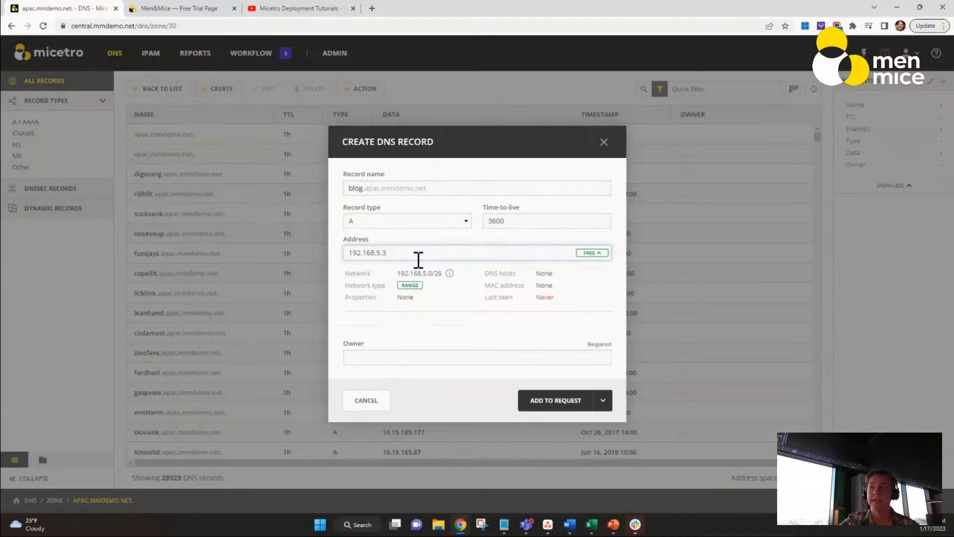
Step: Fill in the record owner's name and add the record to the request queue instead of creating it immediately
{"action": "left_click", "coordinate": [426, 358]}
{"action": "type", "text": "Lauren"}
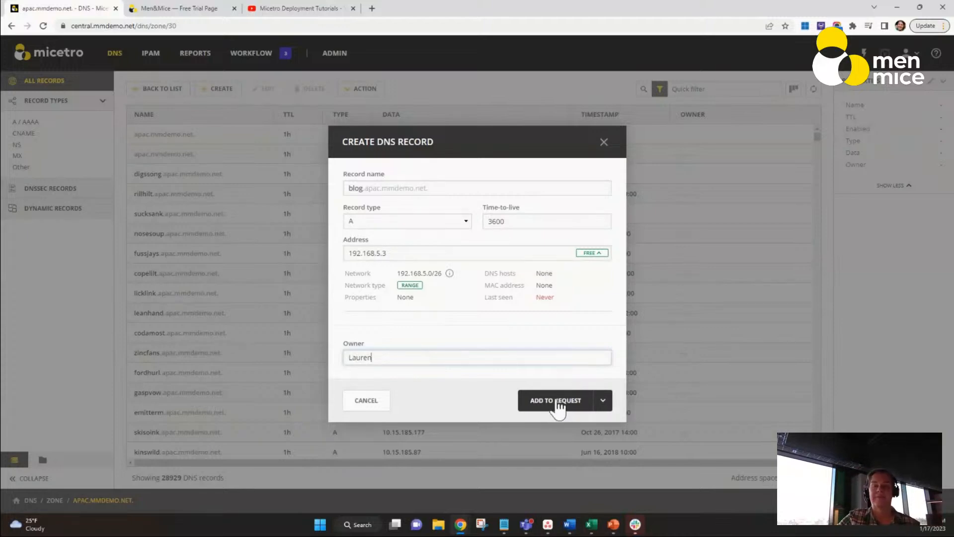
{"action": "left_click", "coordinate": [605, 405]}
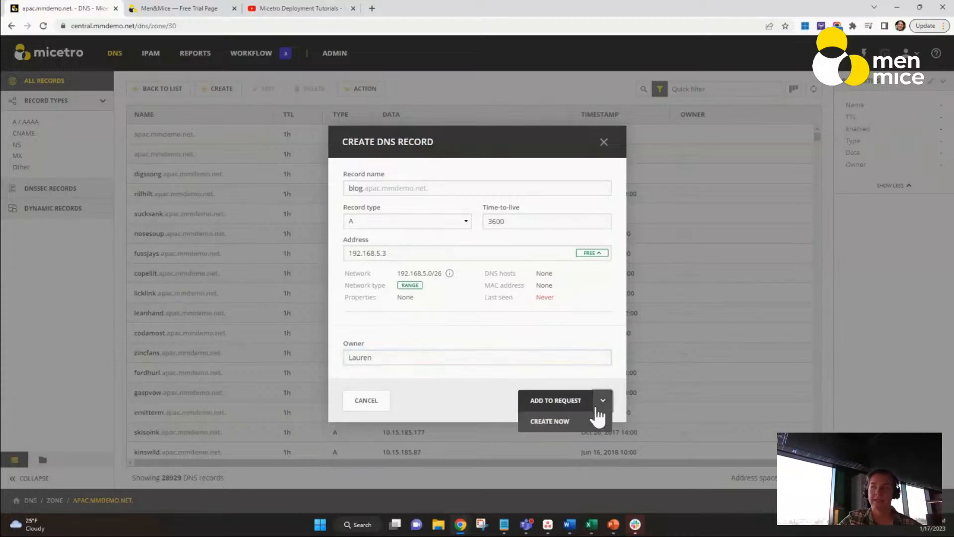
{"action": "left_click", "coordinate": [496, 403]}
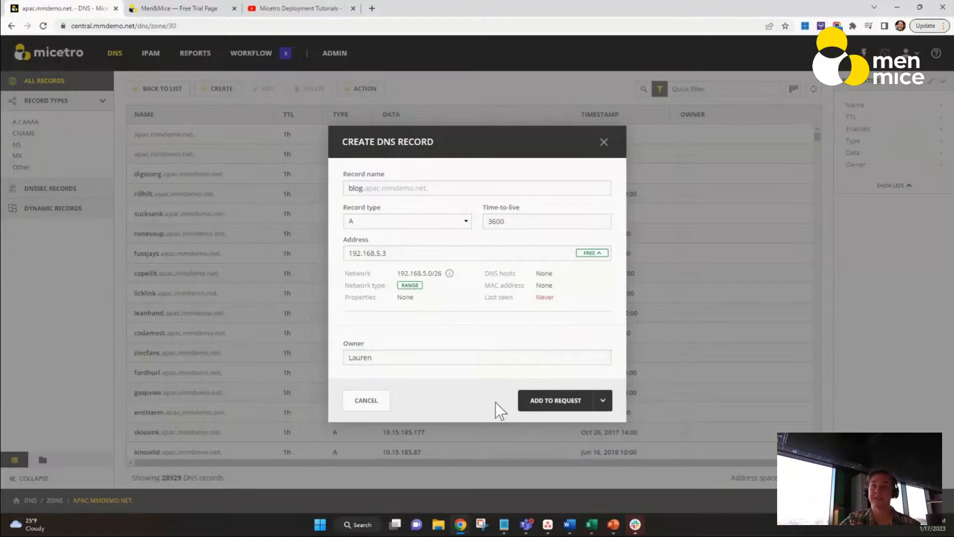
{"action": "left_click", "coordinate": [561, 404]}
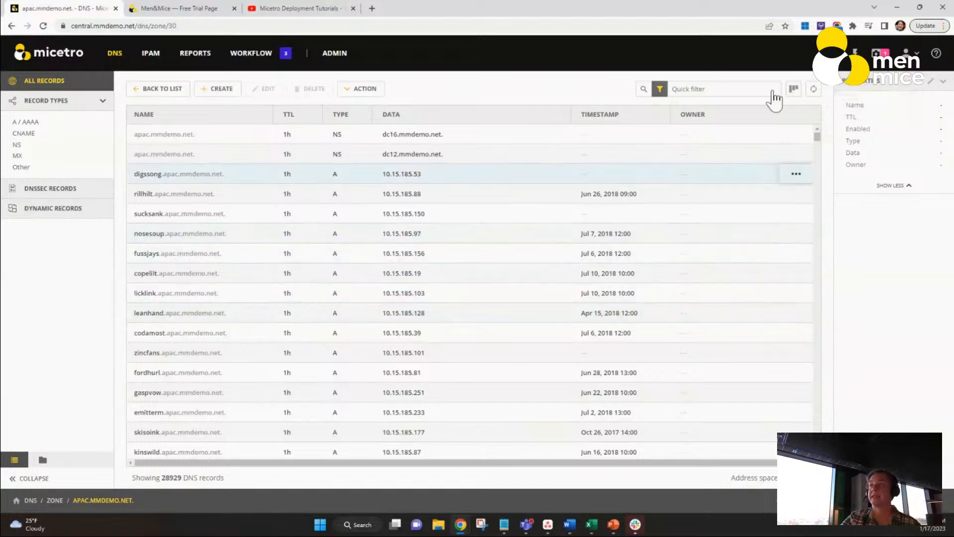
Step: Submit the queued change request without a schedule or comment, and decline to approve it yourself
{"action": "left_click", "coordinate": [878, 65]}
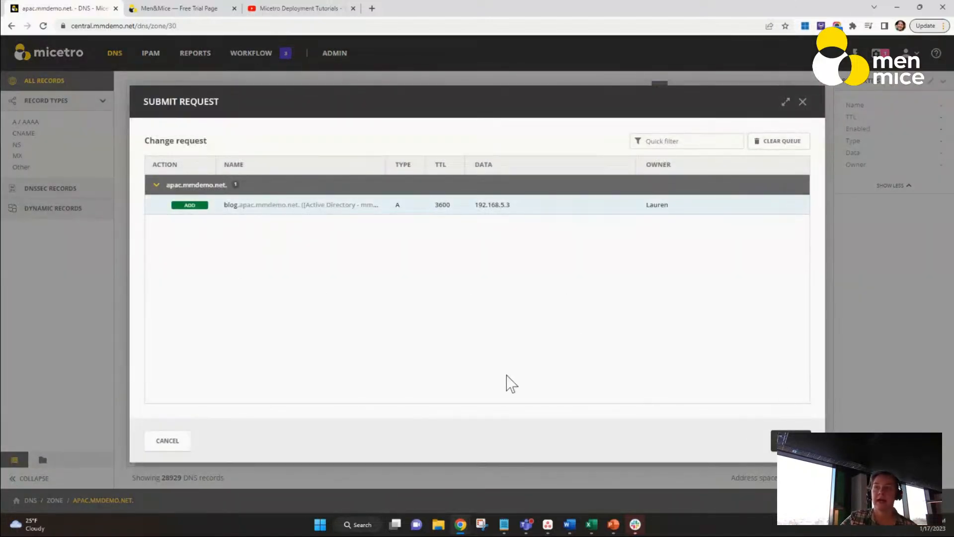
{"action": "left_click", "coordinate": [790, 440]}
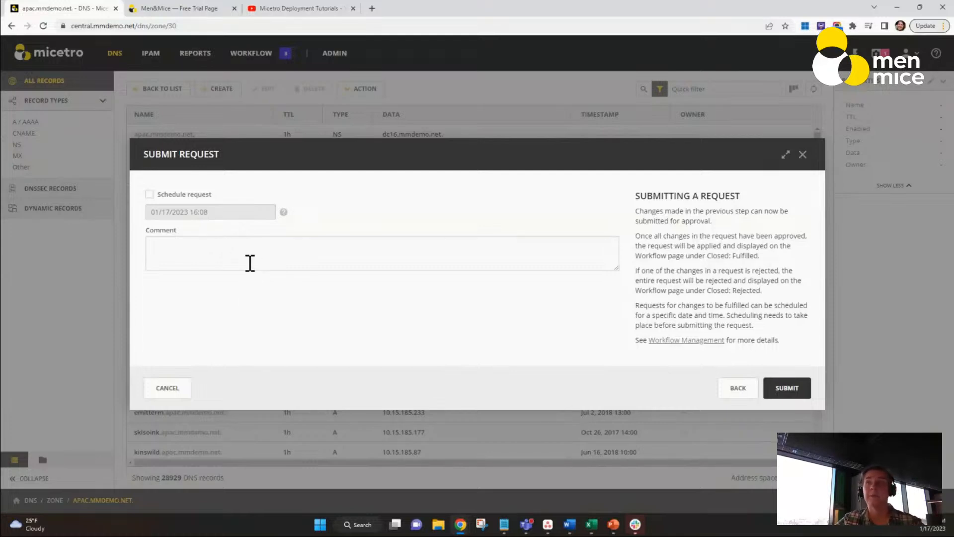
{"action": "left_click", "coordinate": [782, 389]}
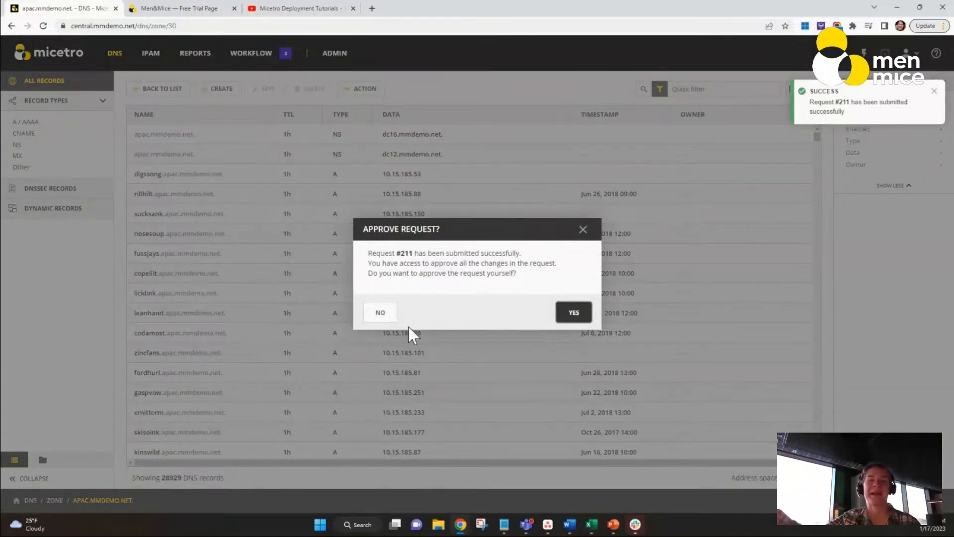
{"action": "left_click", "coordinate": [374, 314]}
Step: Reject the apac.mmdemo.net change in the newly submitted workflow request, with the comment "No way"
{"action": "left_click", "coordinate": [259, 59]}
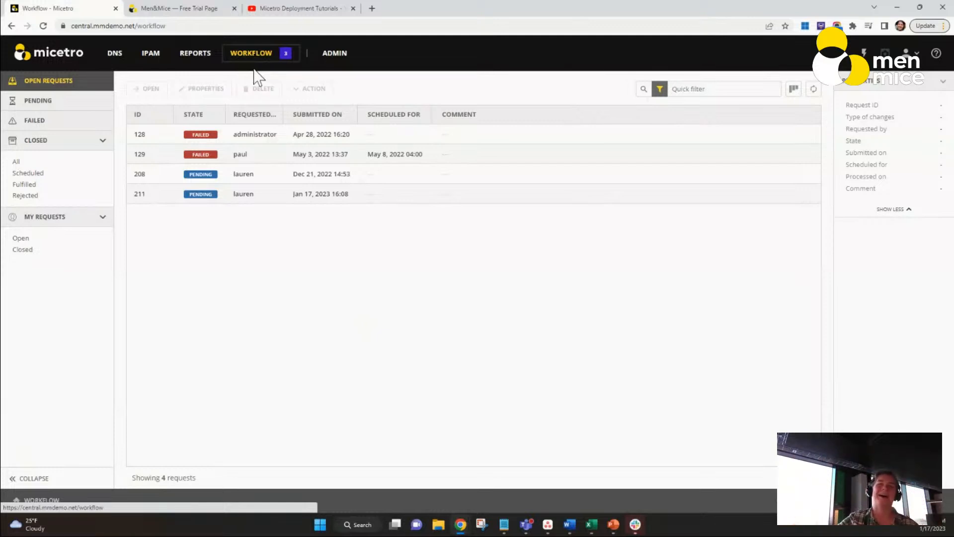
{"action": "double_click", "coordinate": [559, 204]}
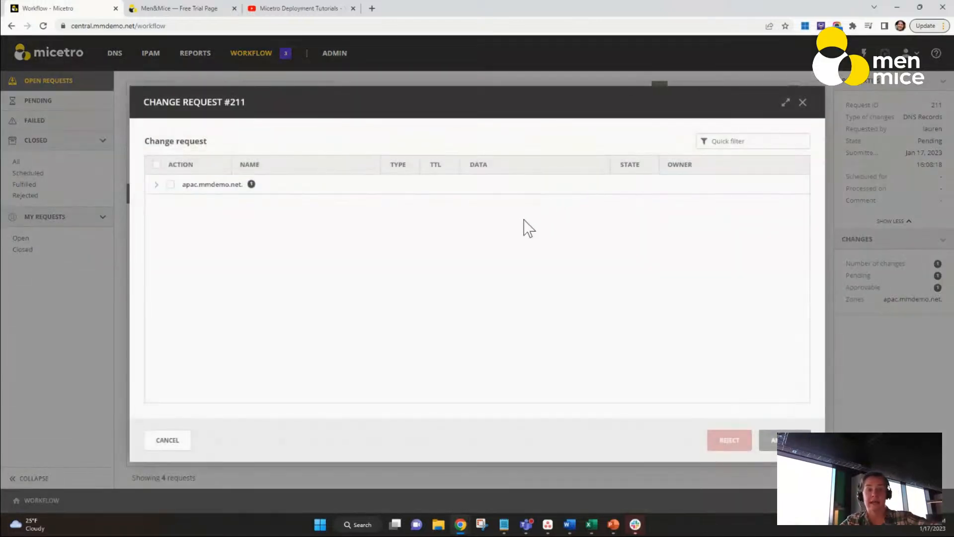
{"action": "left_click", "coordinate": [170, 184]}
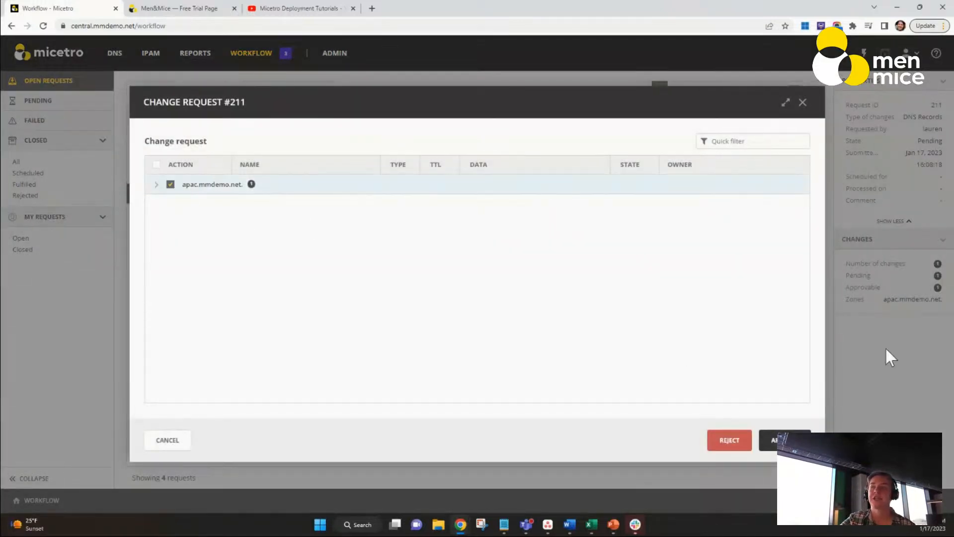
{"action": "left_click", "coordinate": [725, 442]}
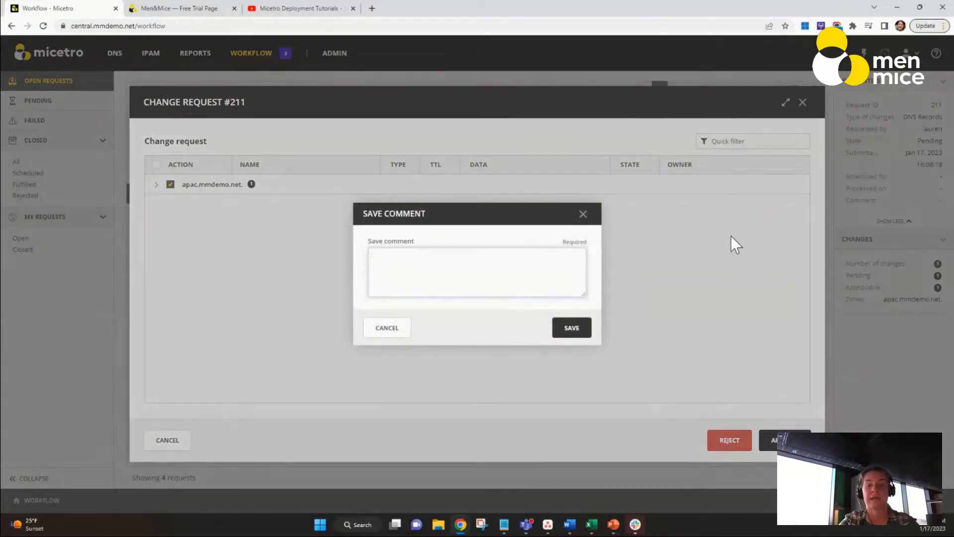
{"action": "type", "text": "No way"}
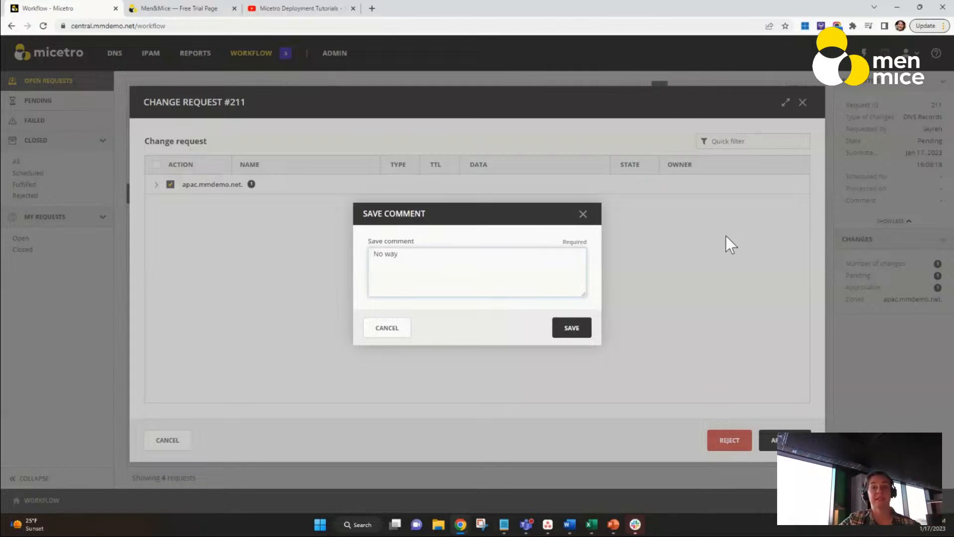
{"action": "left_click", "coordinate": [580, 330]}
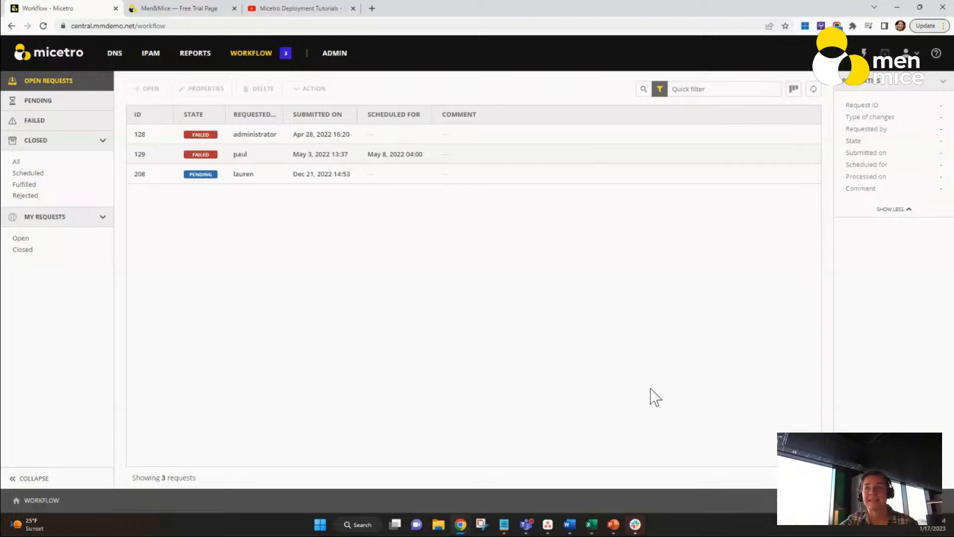
Step: Show the Men&Mice free trial page and the Micetro Deployment Tutorials playlist on YouTube
{"action": "left_click", "coordinate": [151, 9]}
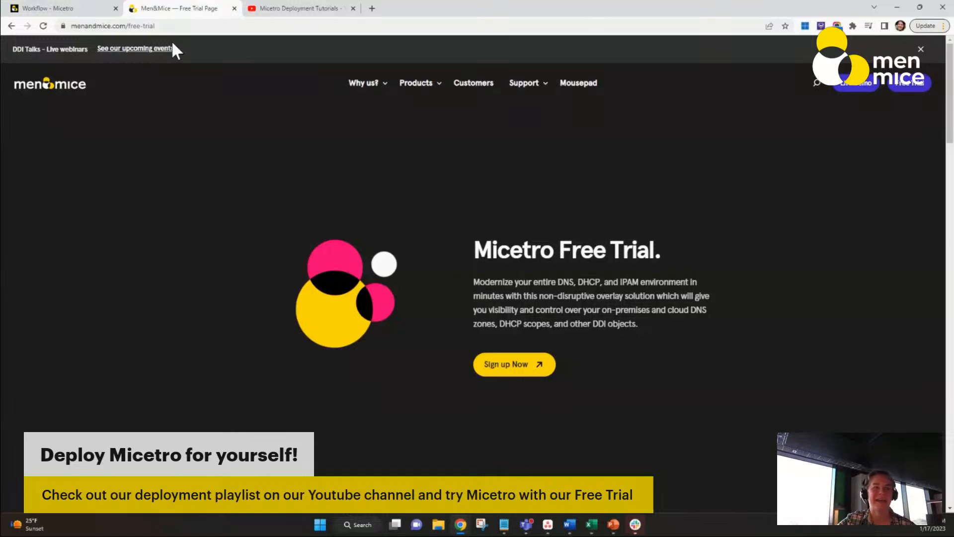
{"action": "left_click", "coordinate": [298, 8]}
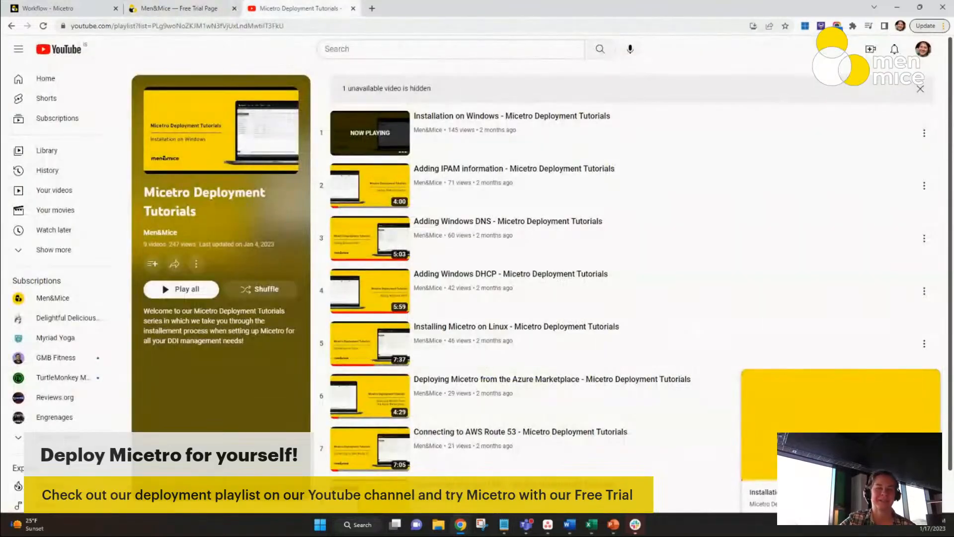